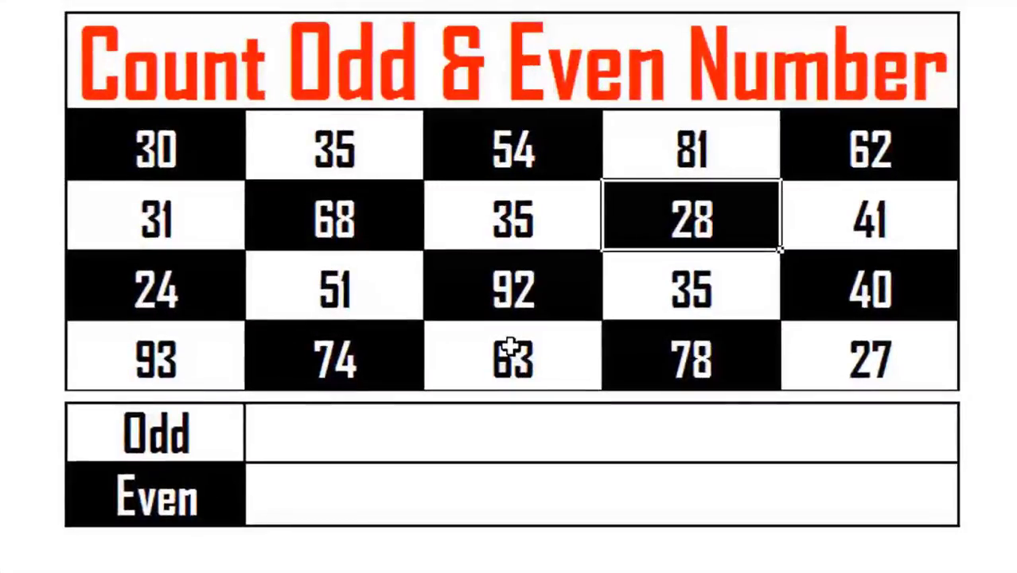
Enter =MOD(D3,2) in the Odd cell so it returns 0 for the number 30.
double_click(523, 432)
type("=")
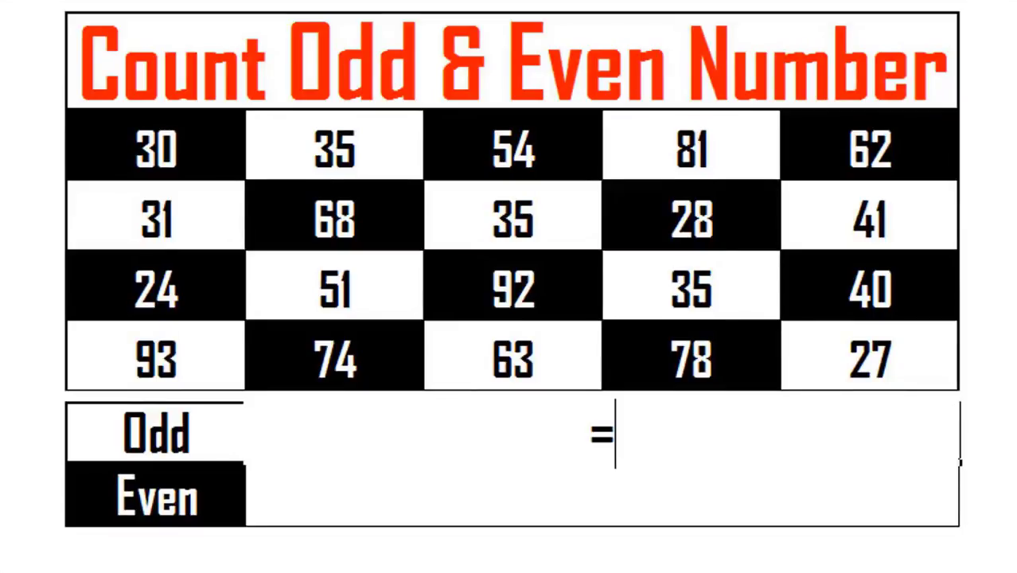
type("mod")
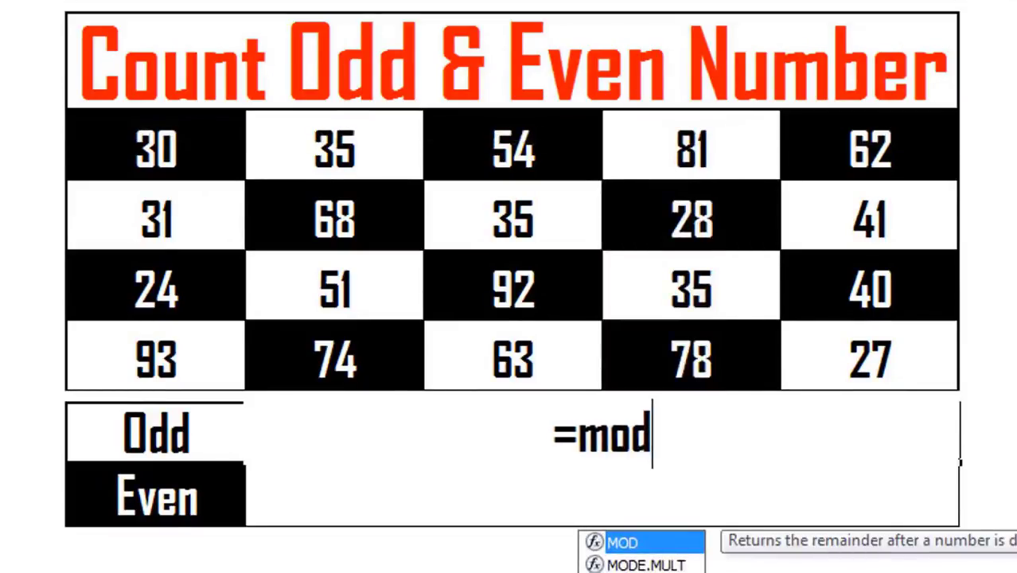
type("(")
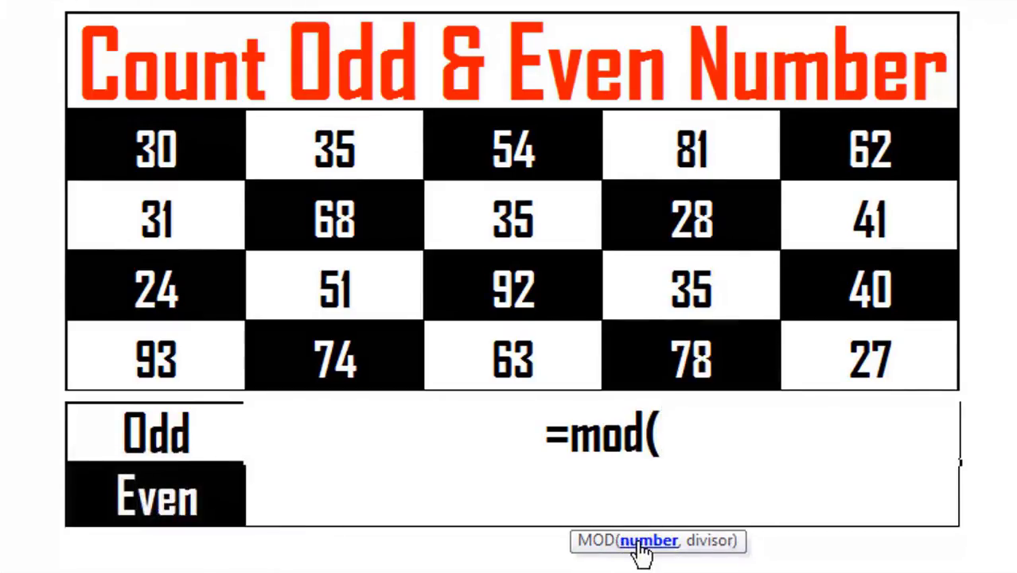
left_click(144, 140)
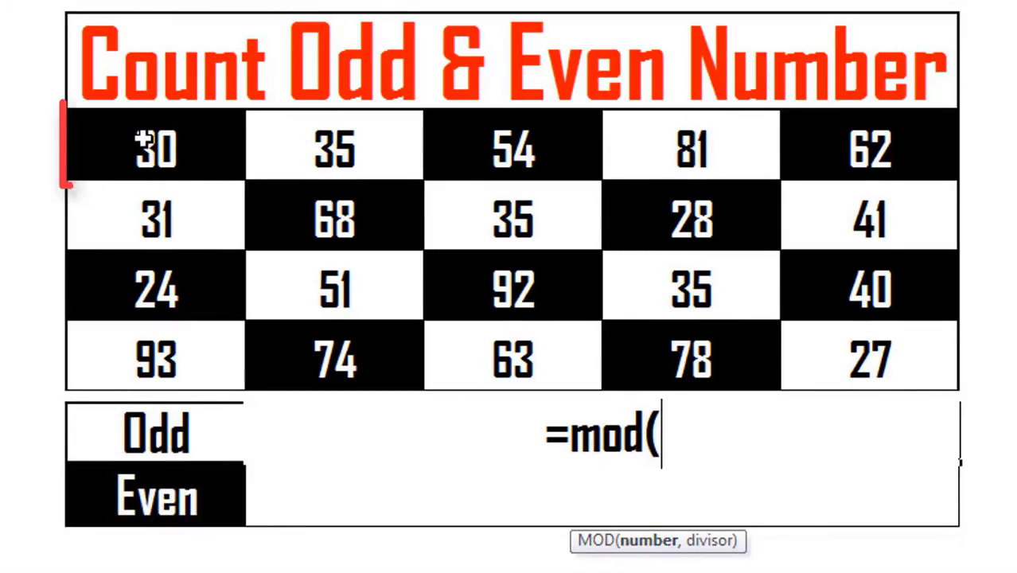
left_click(143, 140)
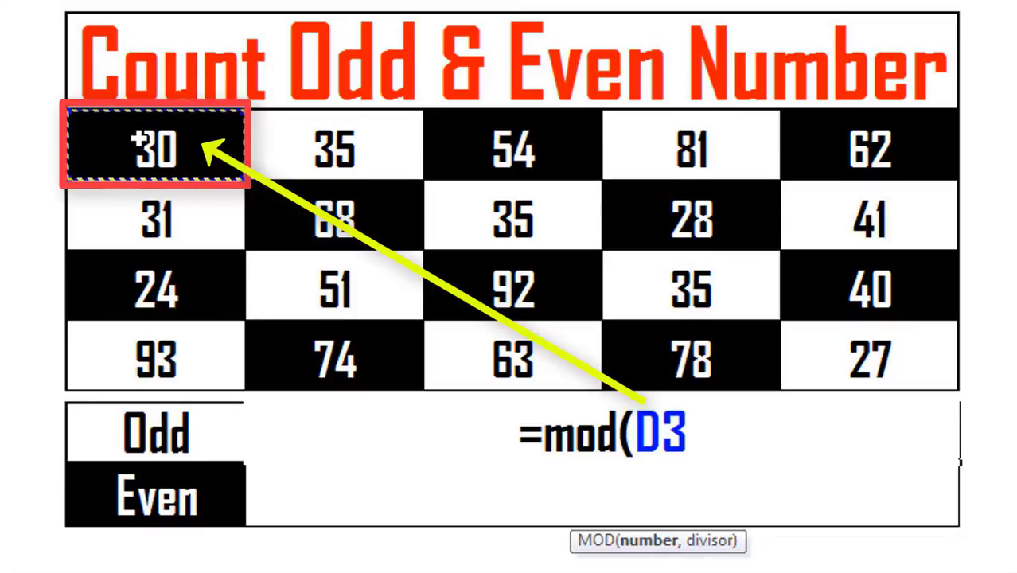
type(",")
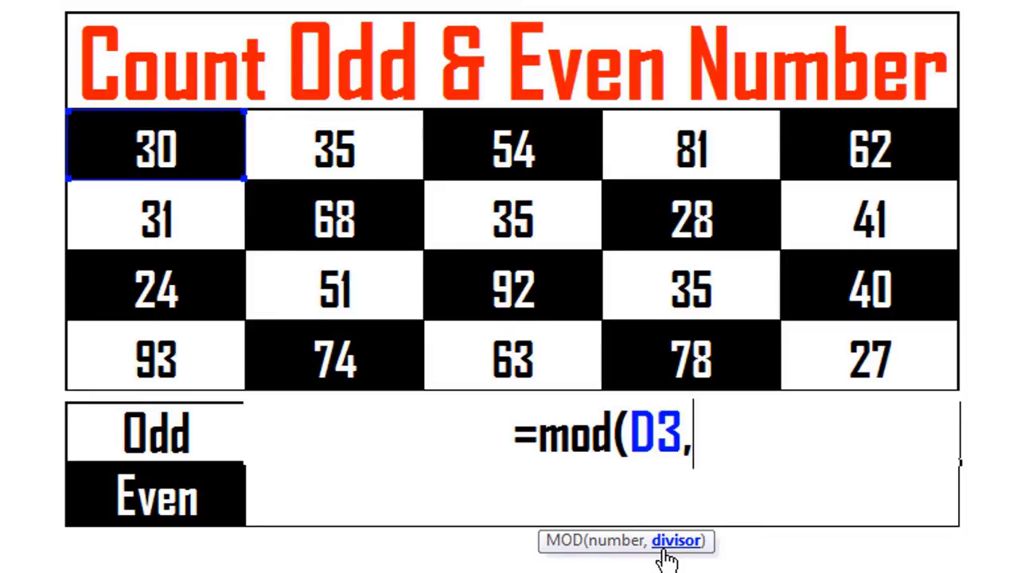
type("2")
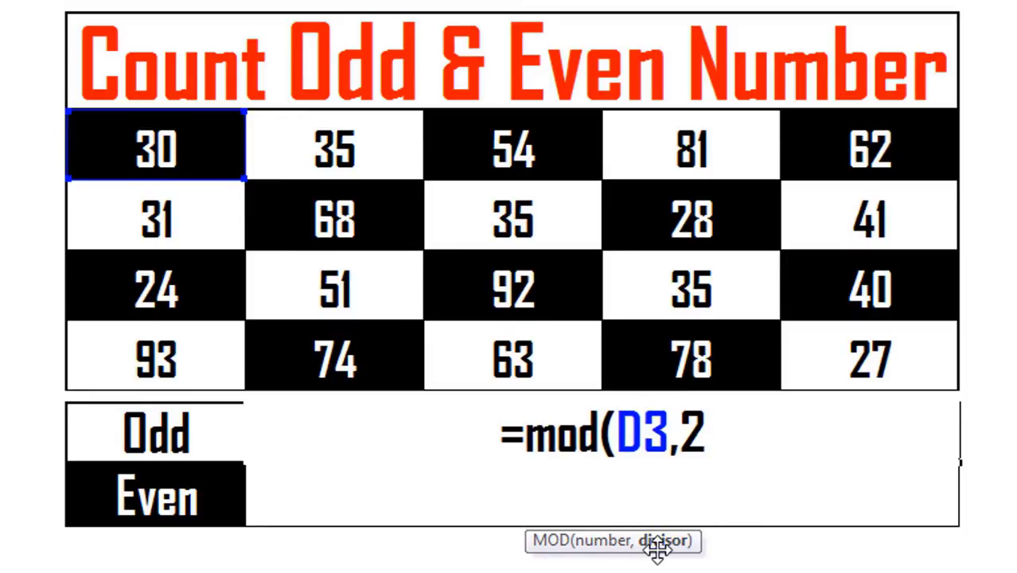
type(")")
key("Return")
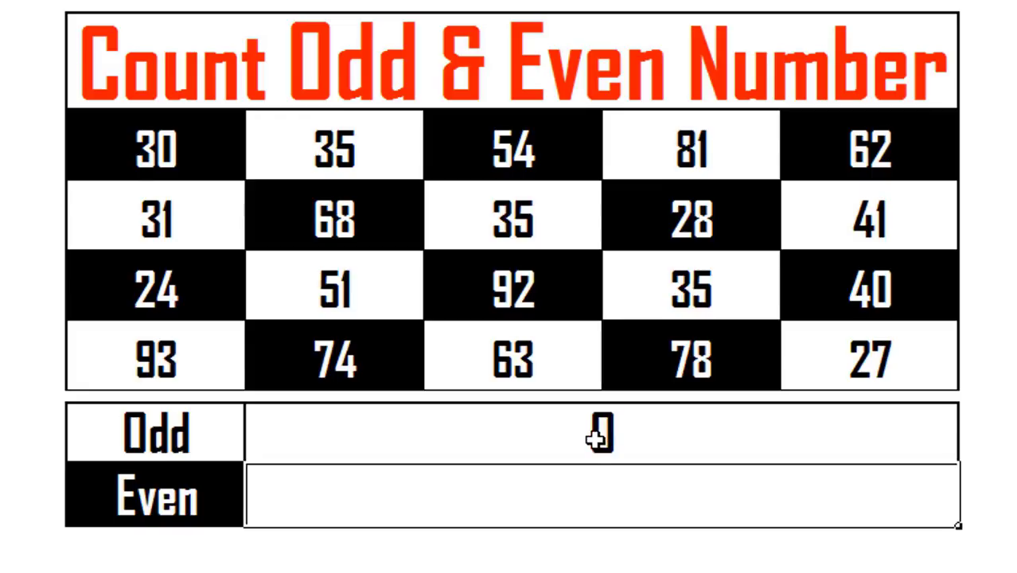
Replace the D3 reference in the Odd formula with the whole grid D3:H6.
double_click(595, 438)
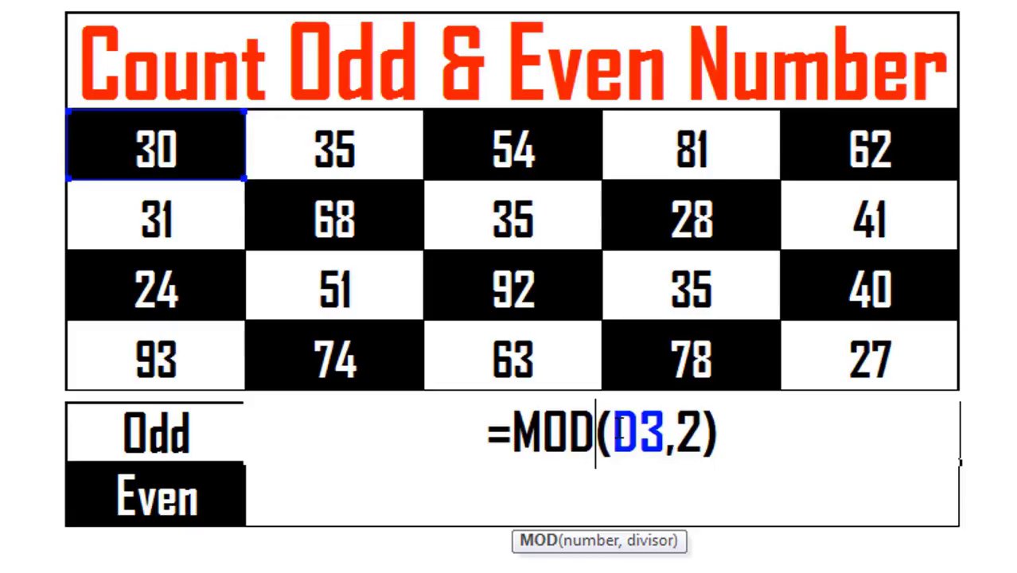
left_click_drag(613, 434, 664, 436)
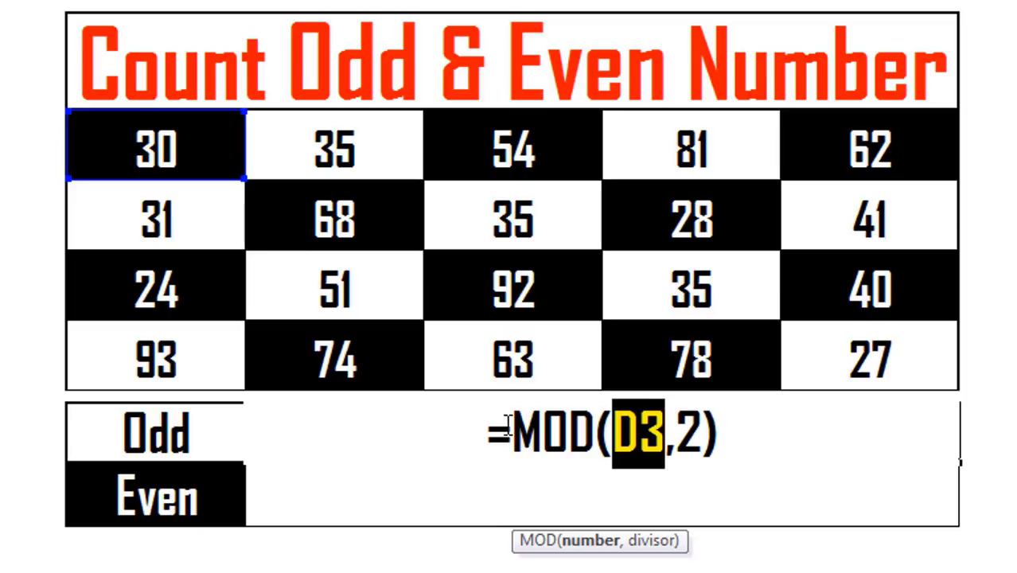
key("BackSpace")
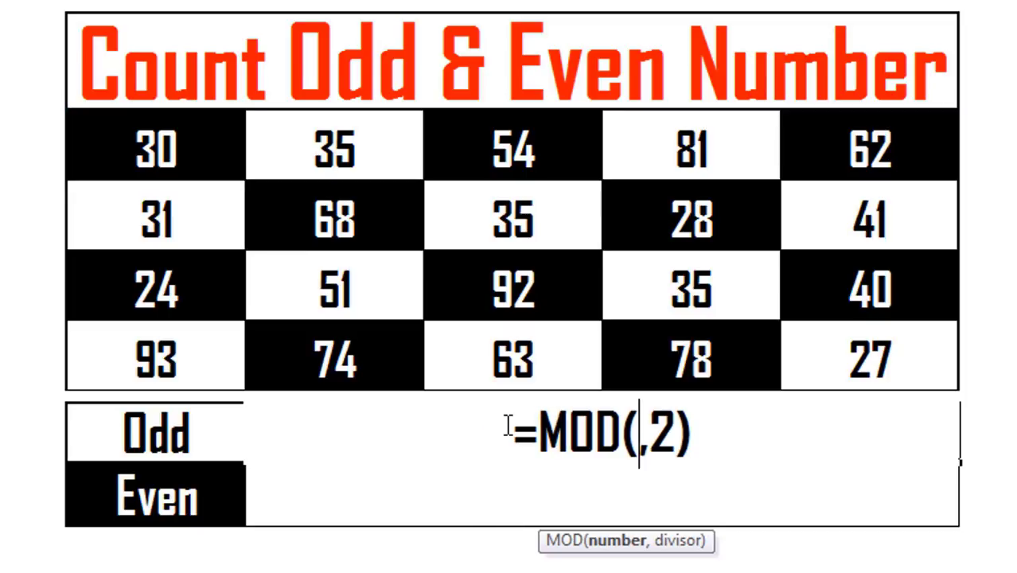
mouse_move(163, 151)
left_mouse_down()
mouse_move(741, 319)
mouse_move(840, 363)
left_mouse_up()
Wrap the MOD(D3:H6,2) part inside SUMPRODUCT and highlight the MOD part.
left_click(480, 434)
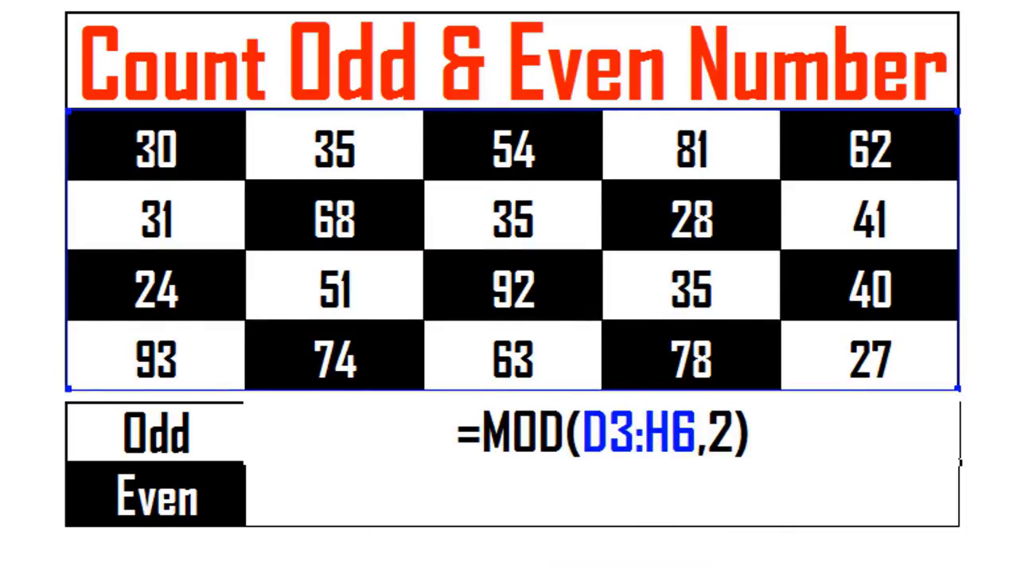
type("sump")
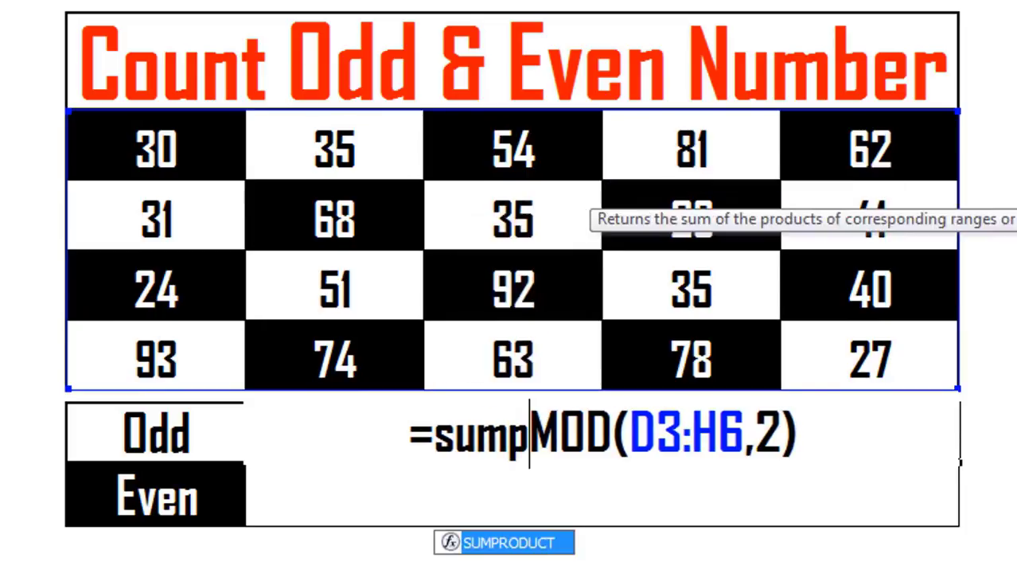
key("Tab")
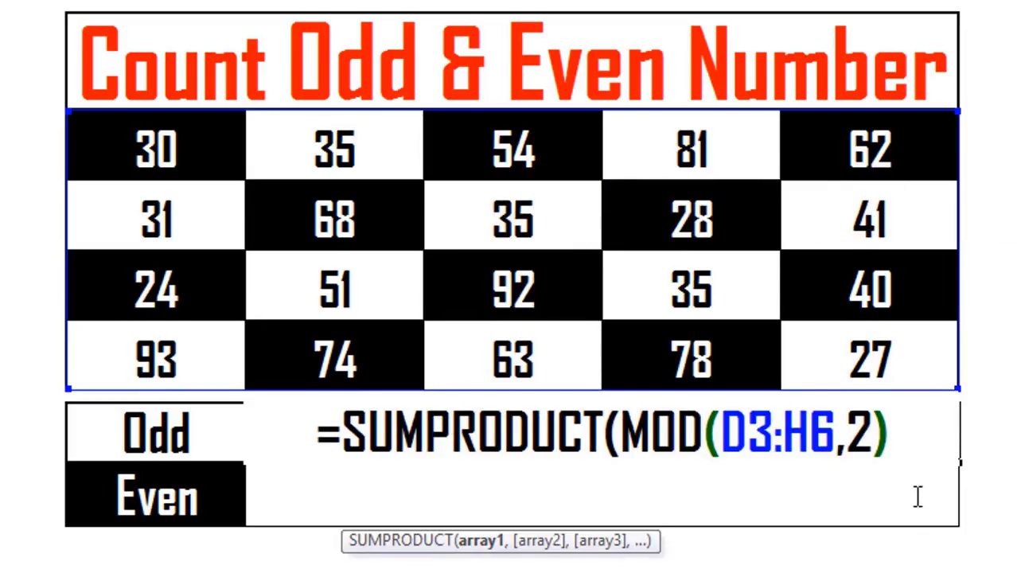
left_click(894, 430)
left_click_drag(894, 431, 338, 431)
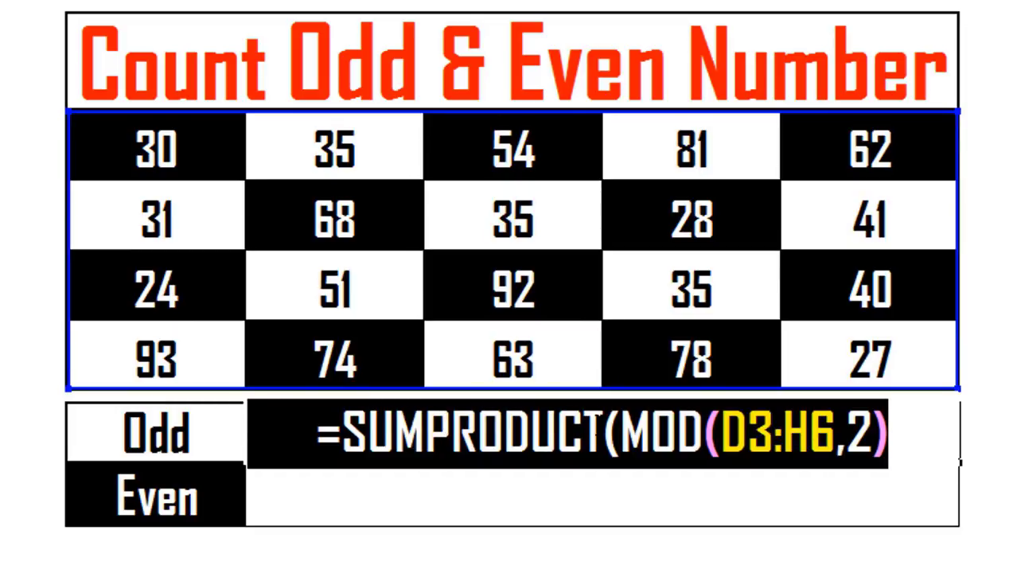
left_click(617, 435)
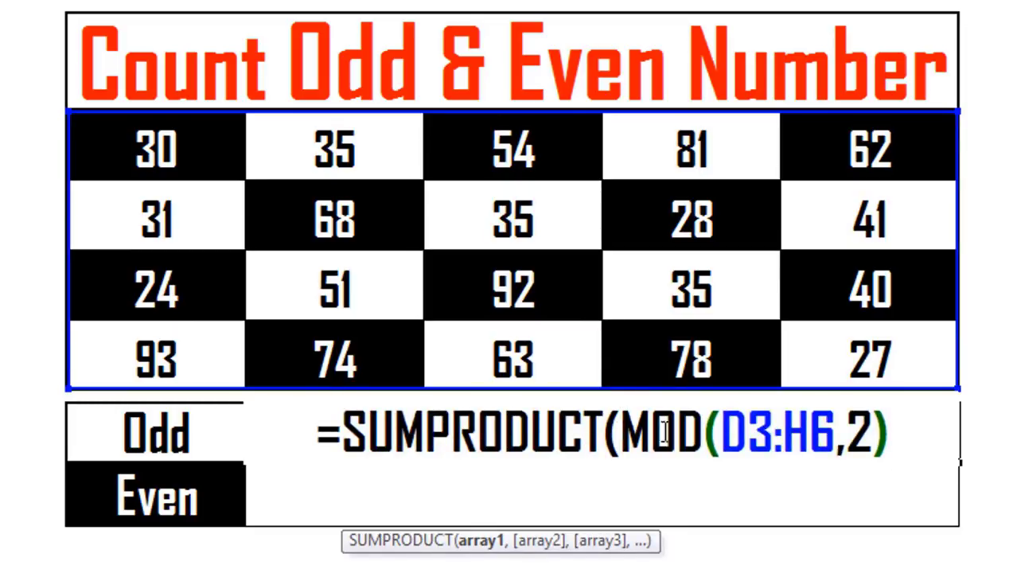
left_click_drag(620, 434, 874, 435)
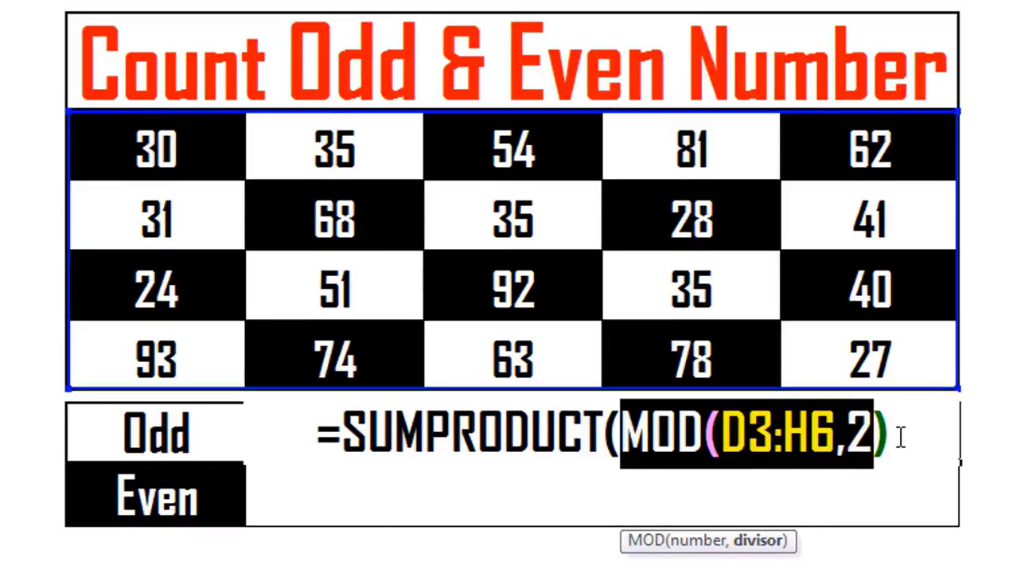
Commit =SUMPRODUCT(MOD(D3:H6,2)) in the Odd cell after previewing the remainder array.
left_click(902, 435)
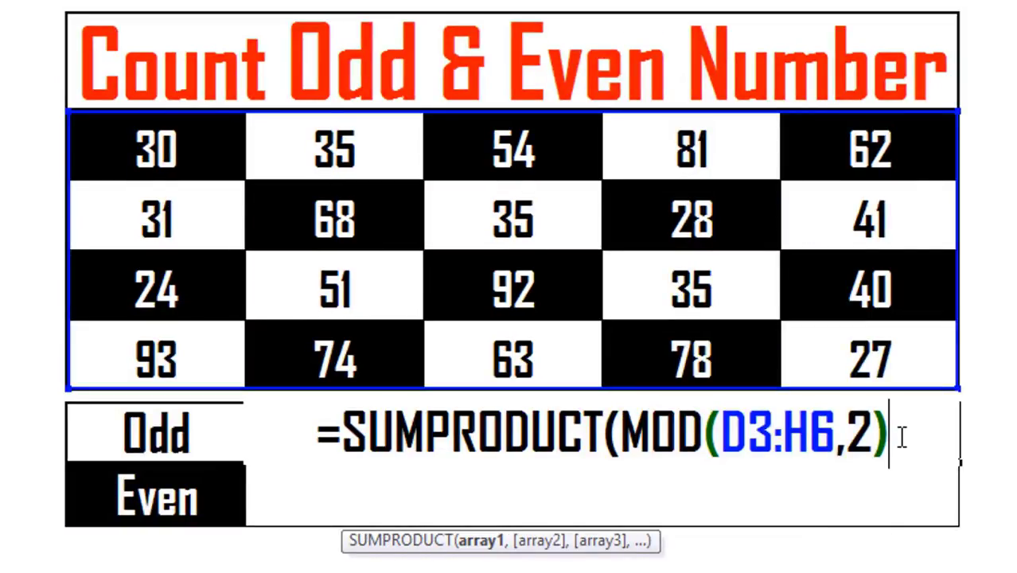
key("Return")
Accept the formula correction and check the grid's odd numbers against the Odd count of 10.
left_click(444, 295)
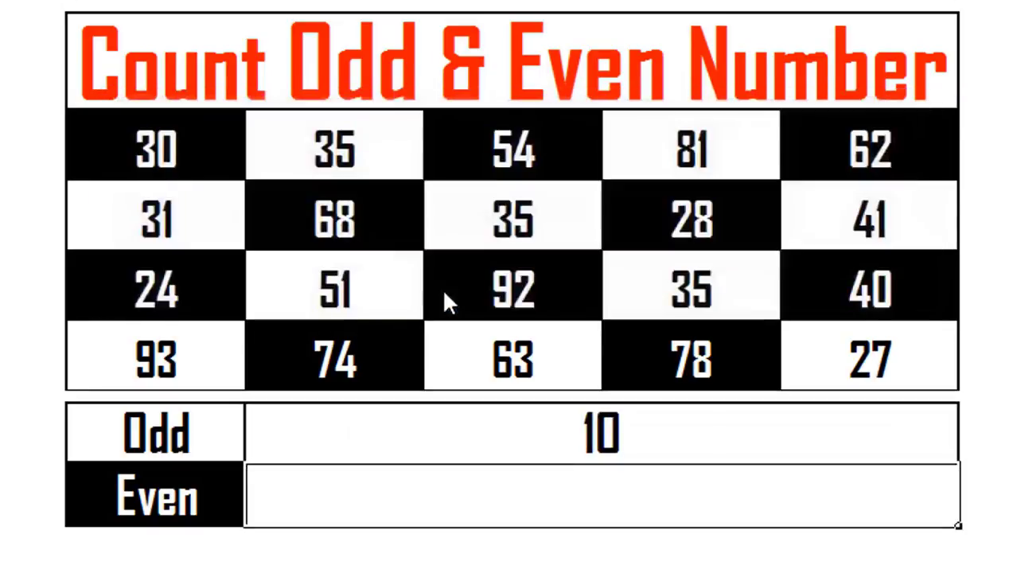
left_click(567, 440)
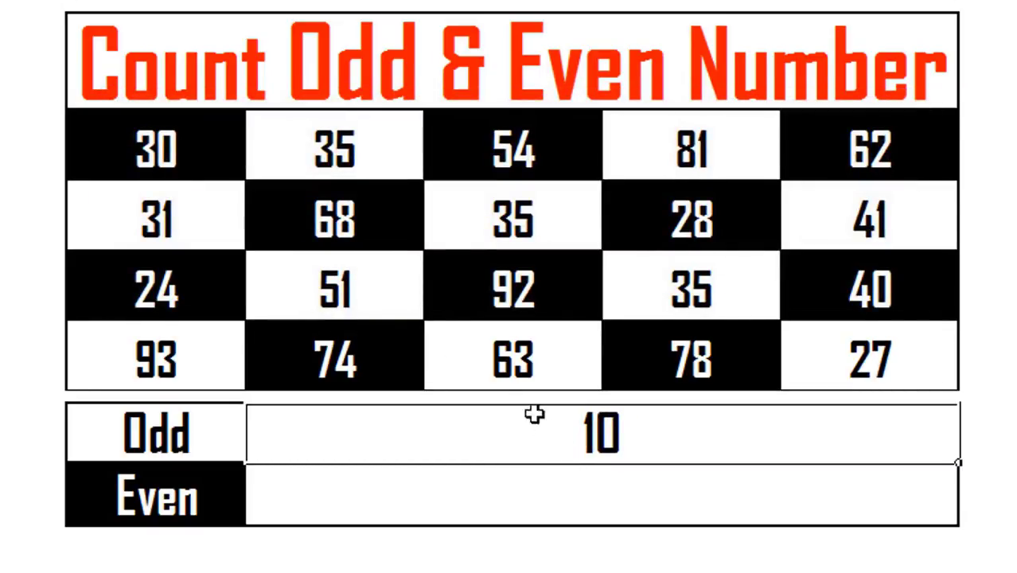
left_click(157, 222)
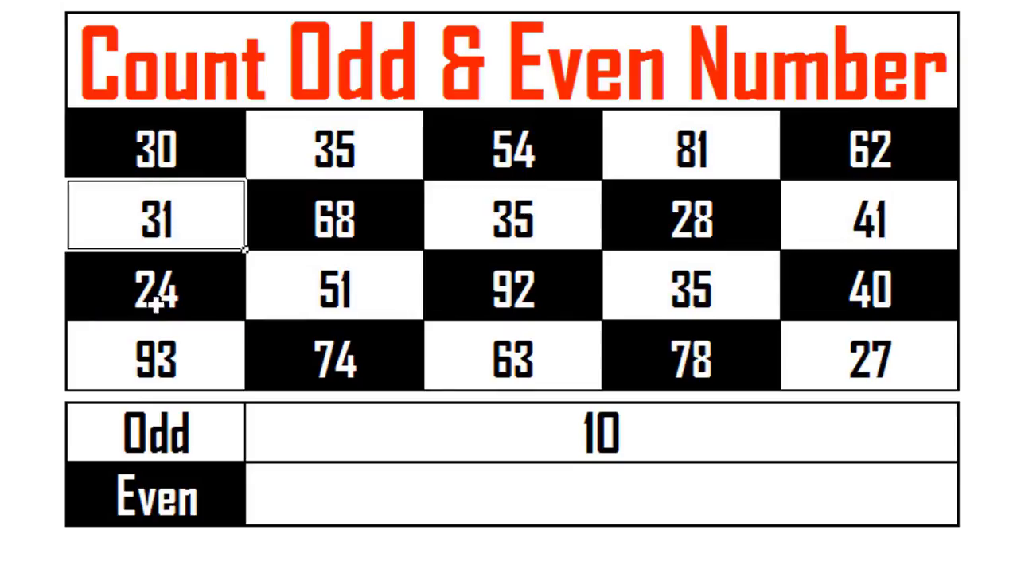
left_click(159, 345)
left_click(337, 162)
left_click(337, 298)
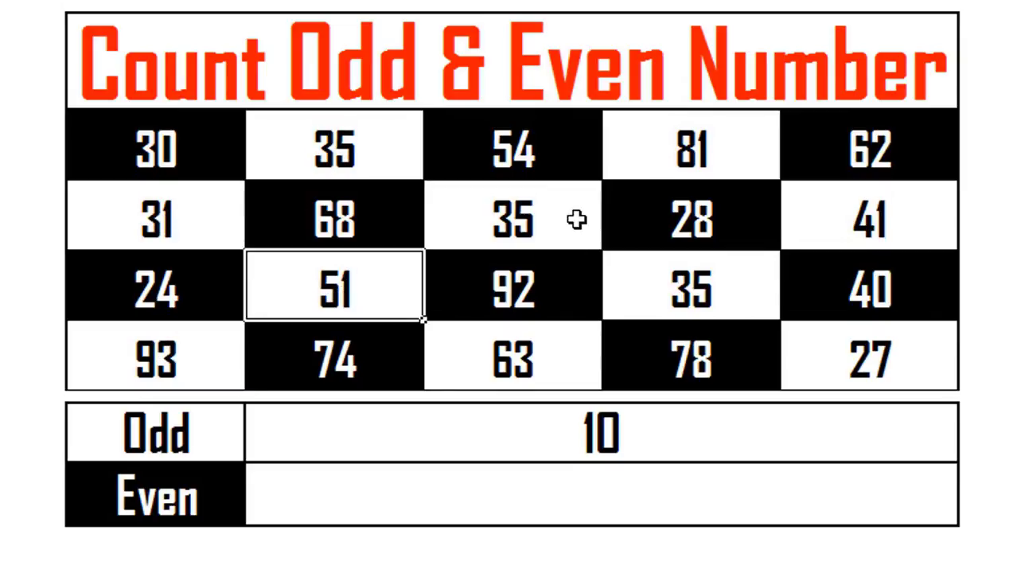
left_click(534, 216)
left_click(510, 368)
left_click(683, 153)
left_click(667, 285)
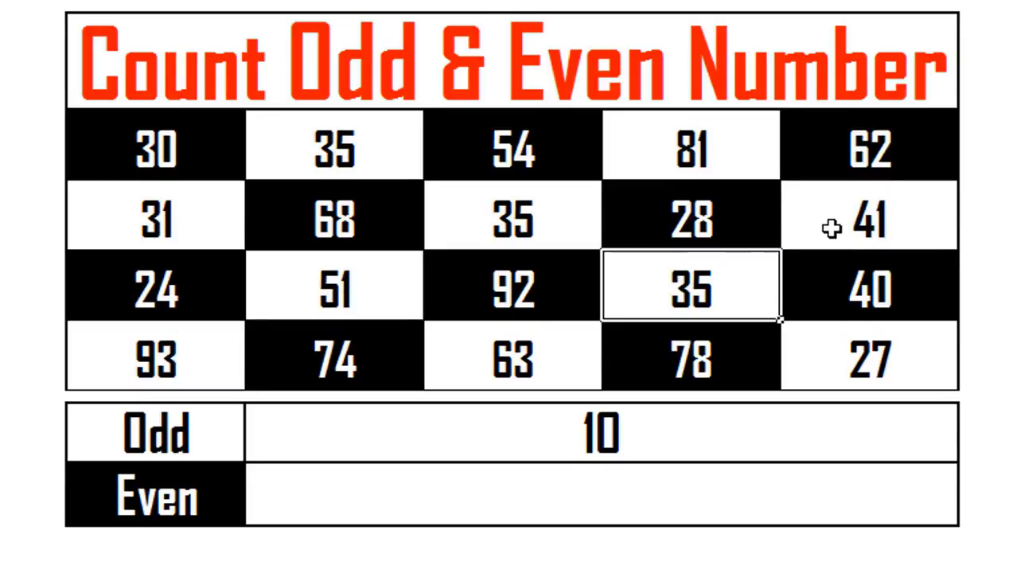
left_click(831, 230)
left_click(833, 351)
Select and copy the full =SUMPRODUCT(MOD(D3:H6,2)) text from the Odd cell for reuse.
double_click(758, 422)
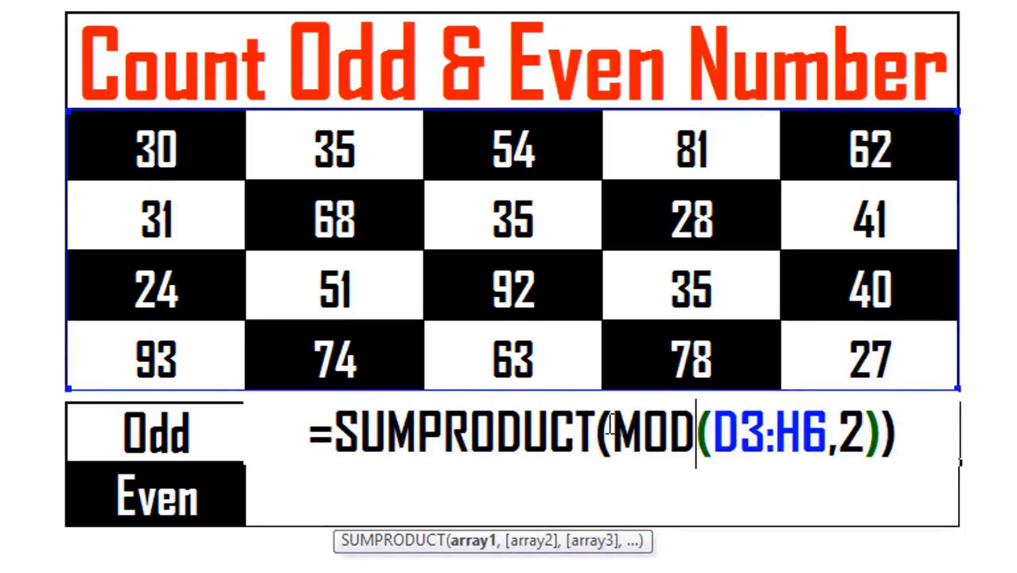
left_click_drag(335, 436, 913, 421)
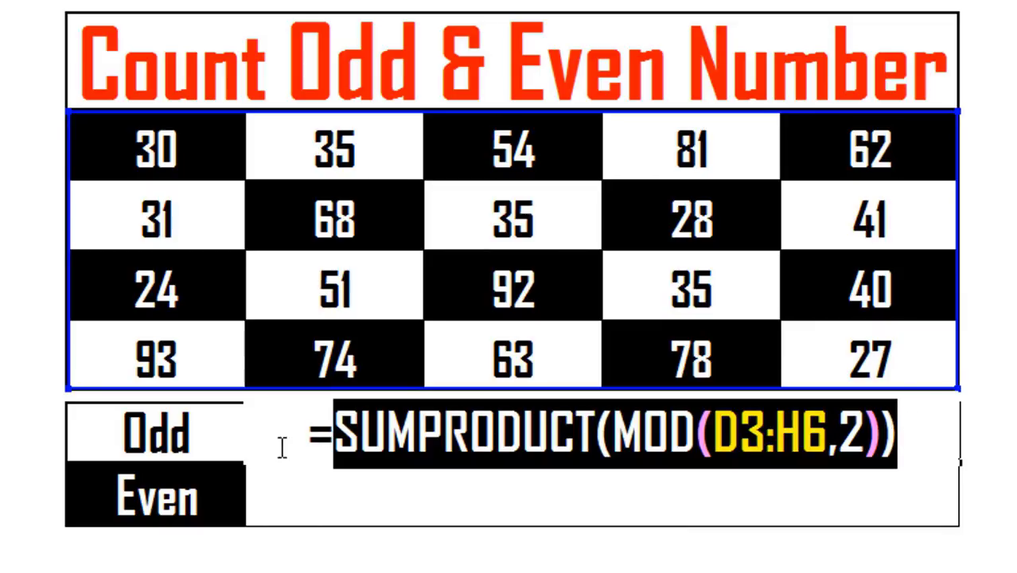
left_click_drag(302, 434, 930, 414)
key("ctrl+c")
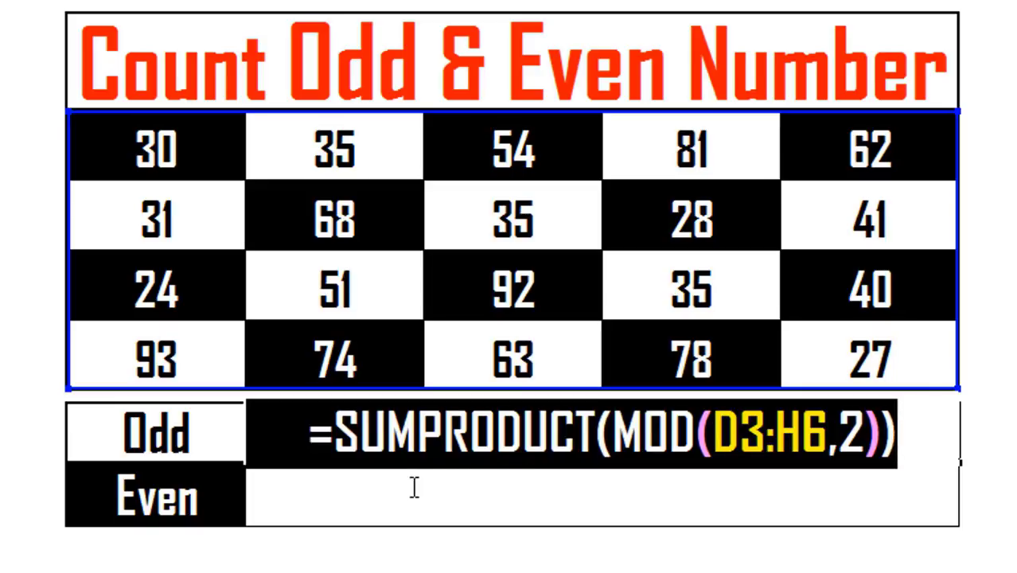
key("Return")
double_click(373, 492)
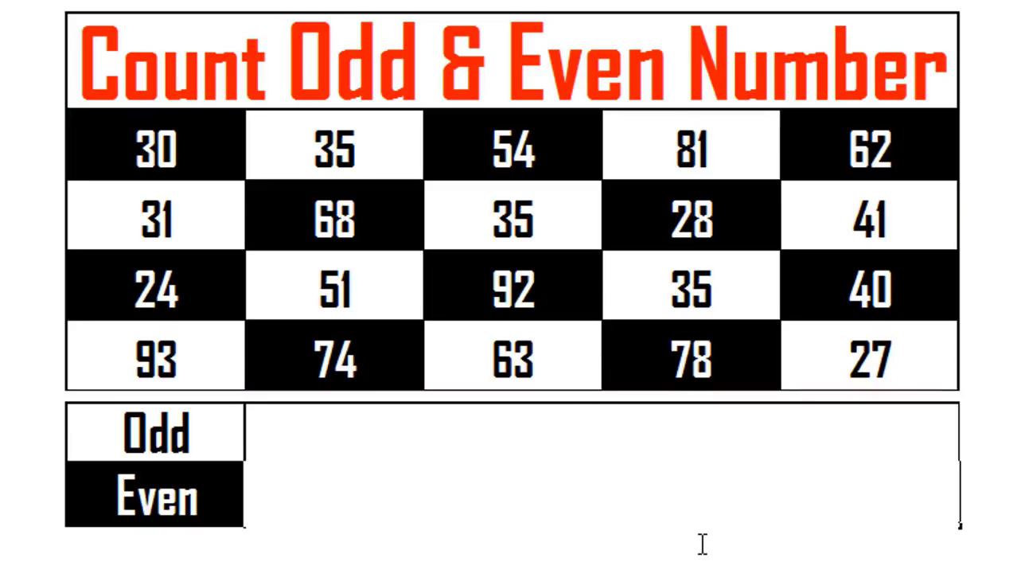
Paste the copied formula into the Even cell and append =0 after MOD(D3:H6,2).
key("ctrl+v")
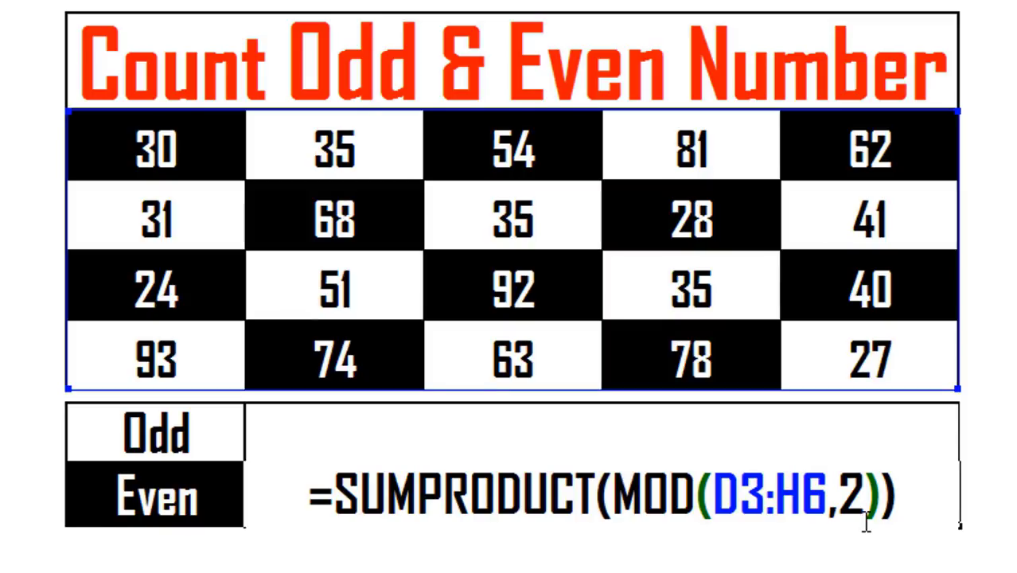
type("=")
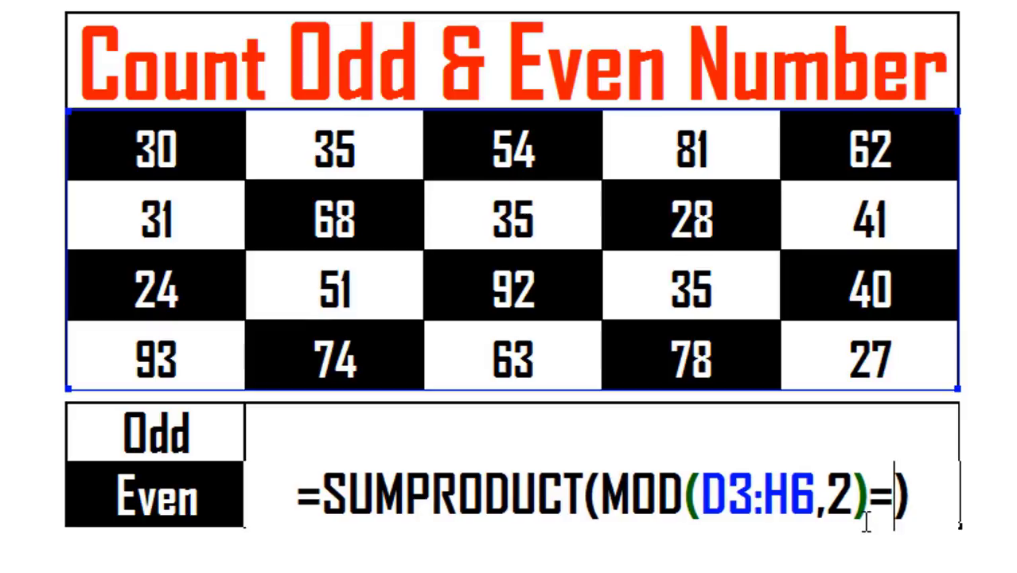
type("0")
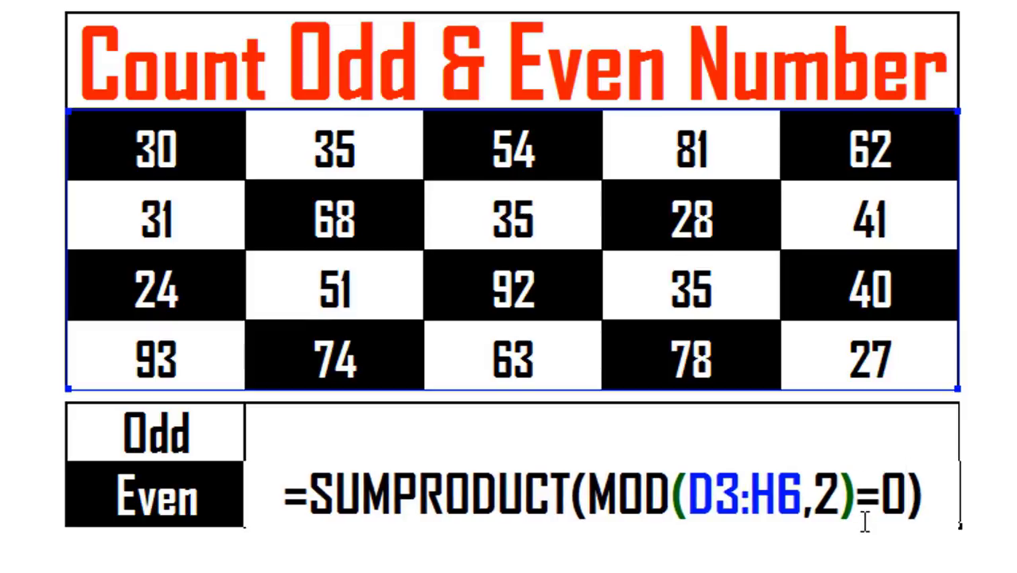
left_click_drag(589, 496, 901, 500)
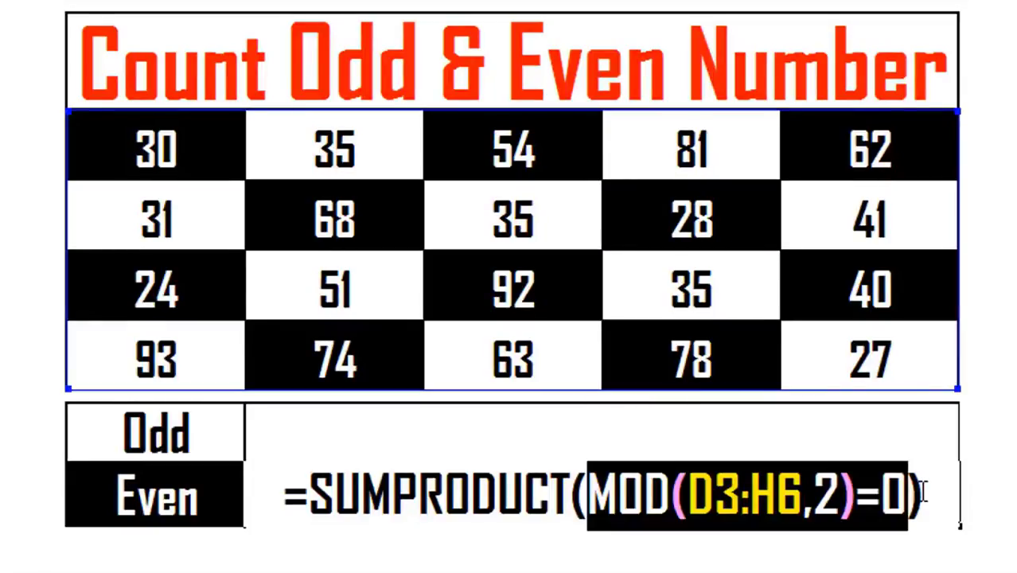
left_click(907, 495)
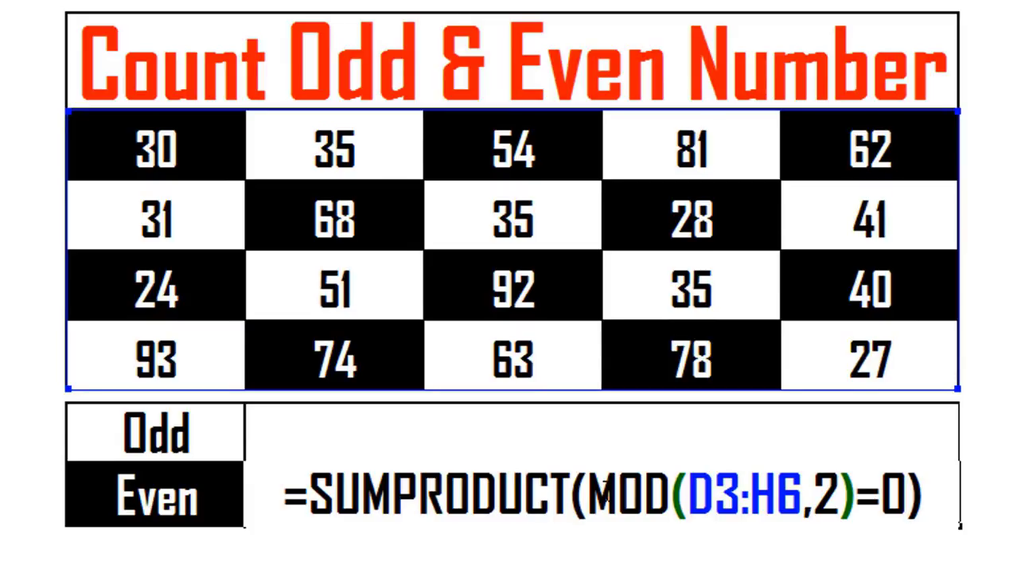
Insert --( before MOD so the Even formula becomes =SUMPRODUCT(--(MOD(D3:H6,2)=0)), counting 10.
key("Left")
left_click(591, 493)
type("--")
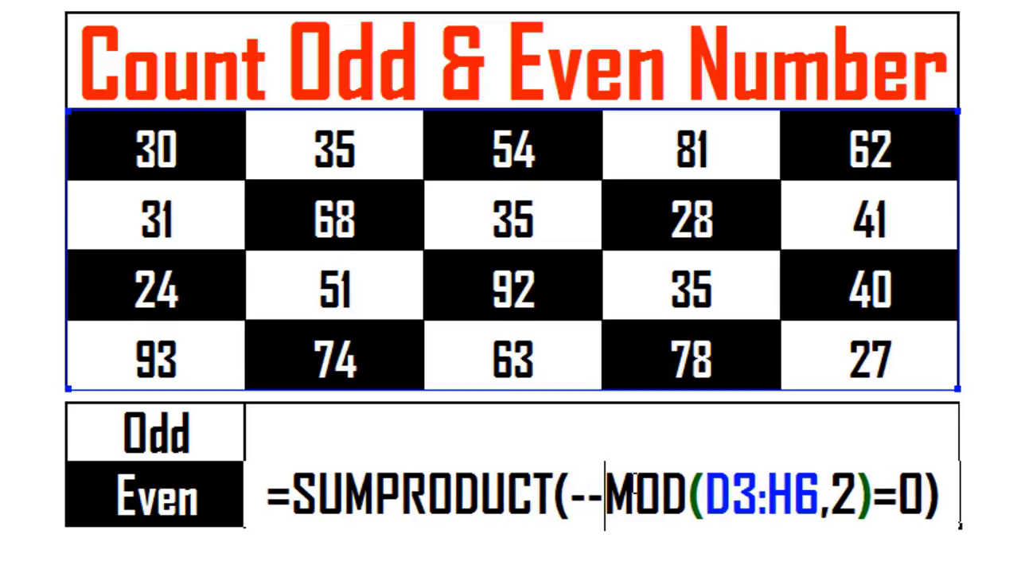
type("(")
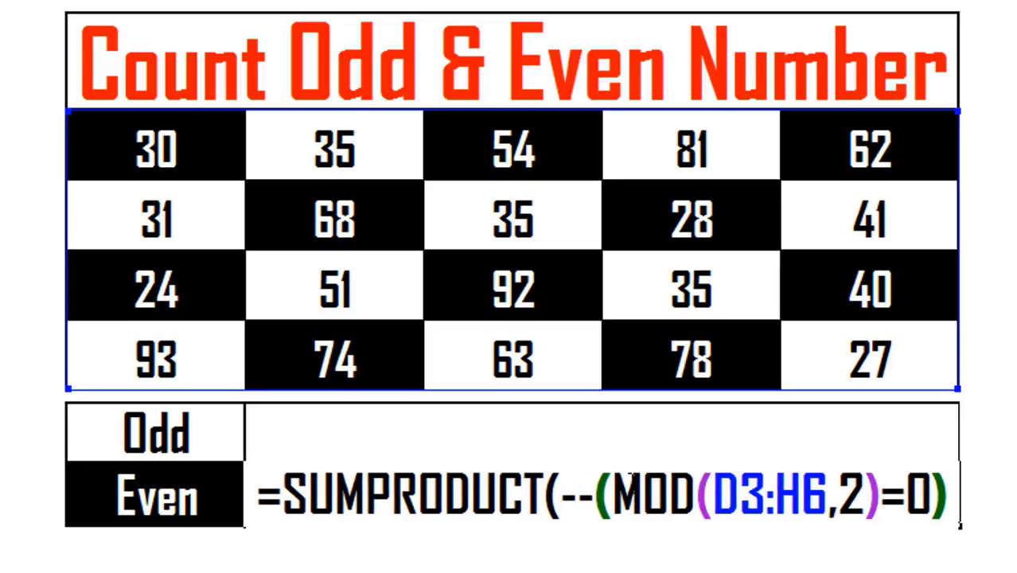
left_click(562, 497)
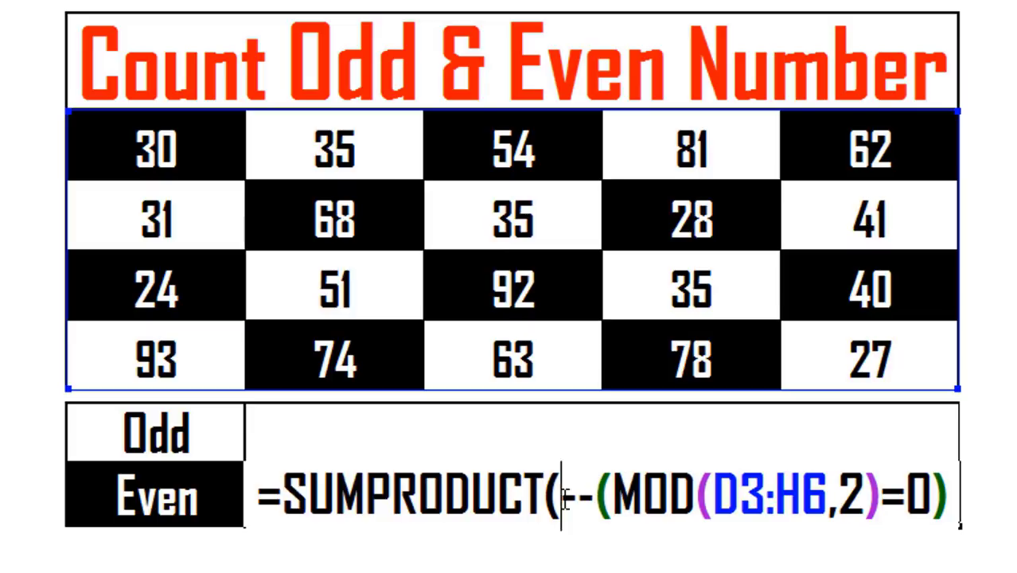
left_click_drag(562, 497, 933, 514)
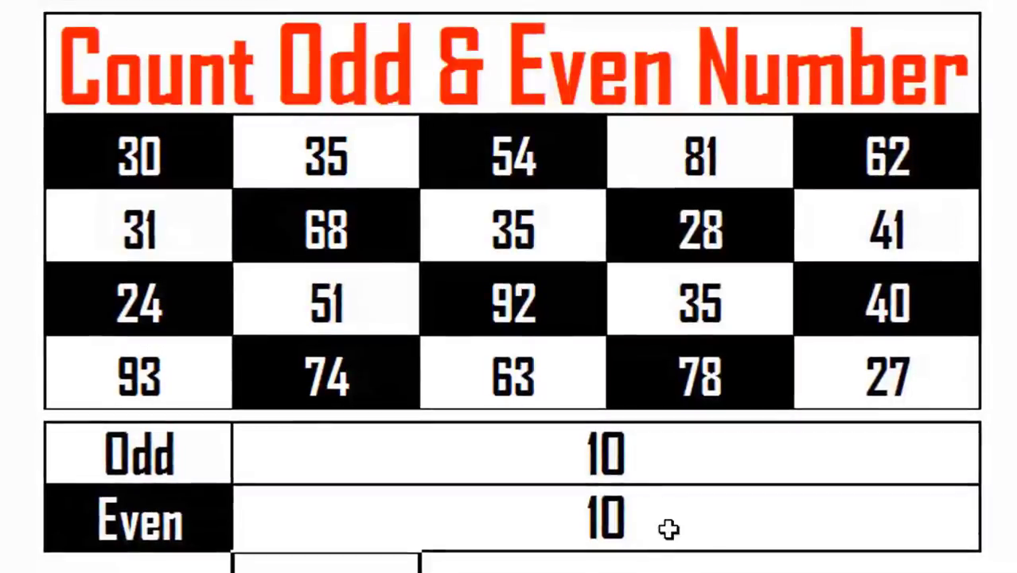
Change the grid value 81 to 80.
left_click(700, 301)
double_click(714, 159)
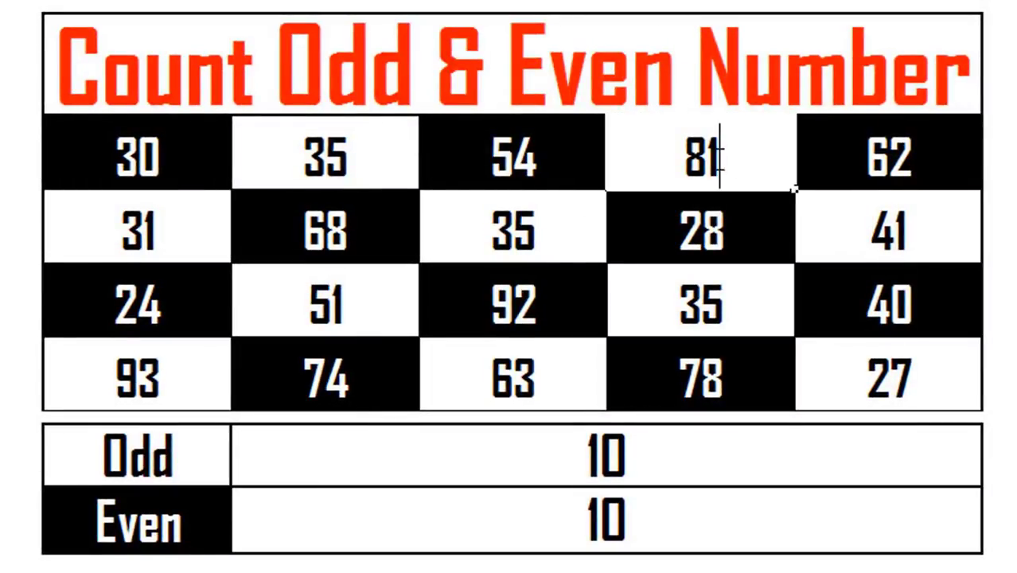
key("BackSpace")
type("0")
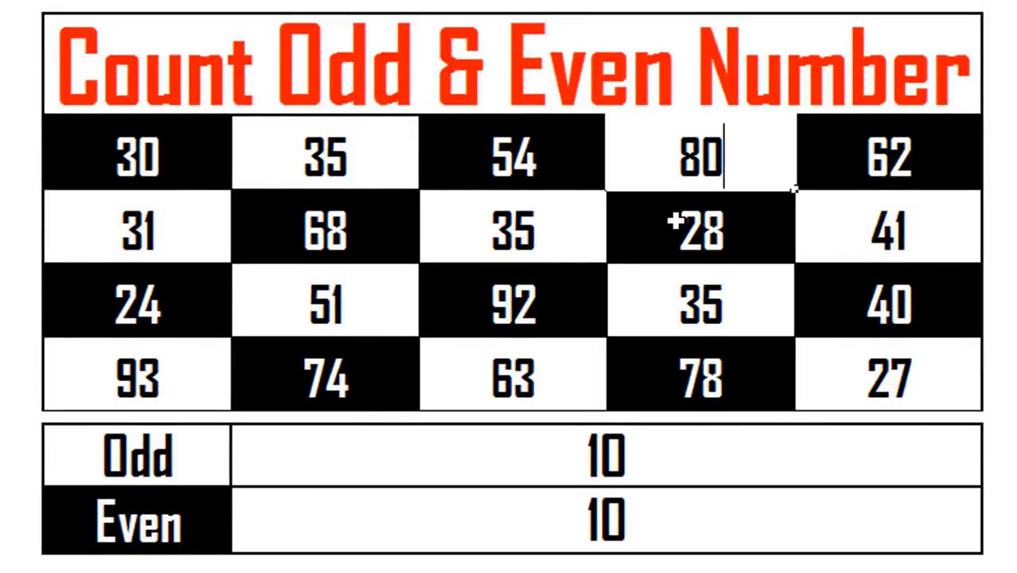
key("Return")
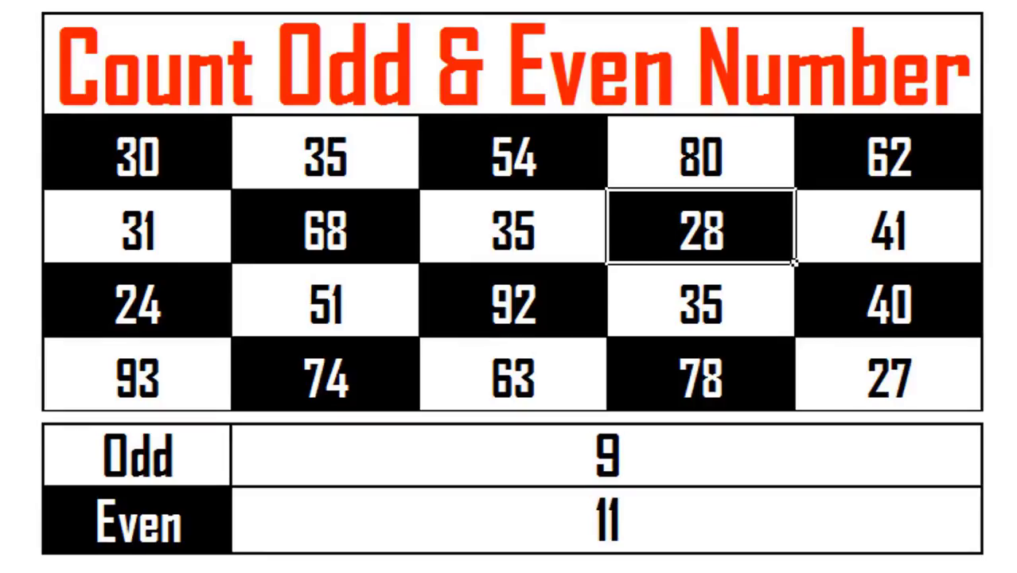
Check the updated counts, Odd 9 and Even 11, and review the Even formula's double minus unchanged.
left_click(645, 526)
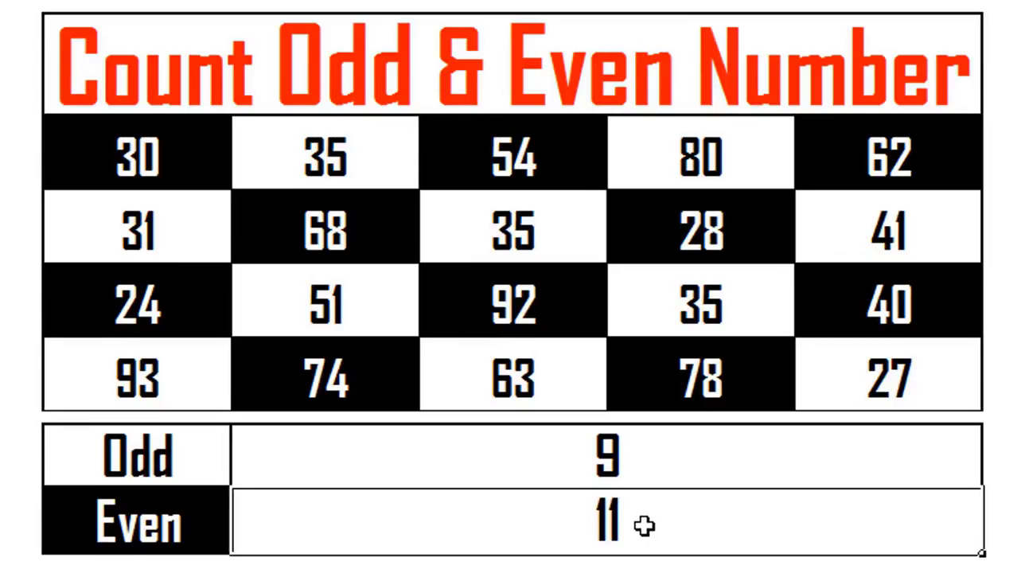
left_click(692, 460)
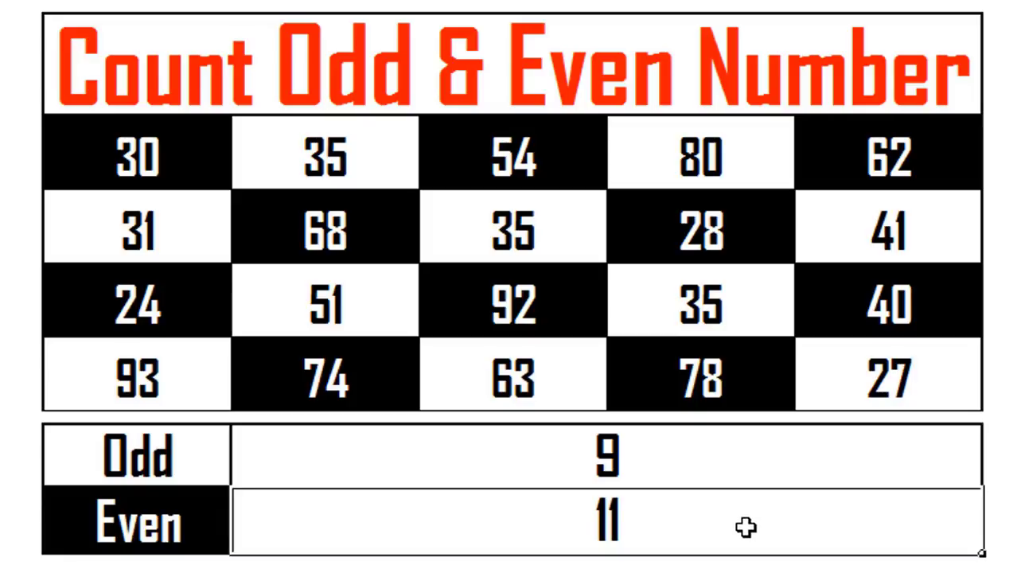
double_click(748, 520)
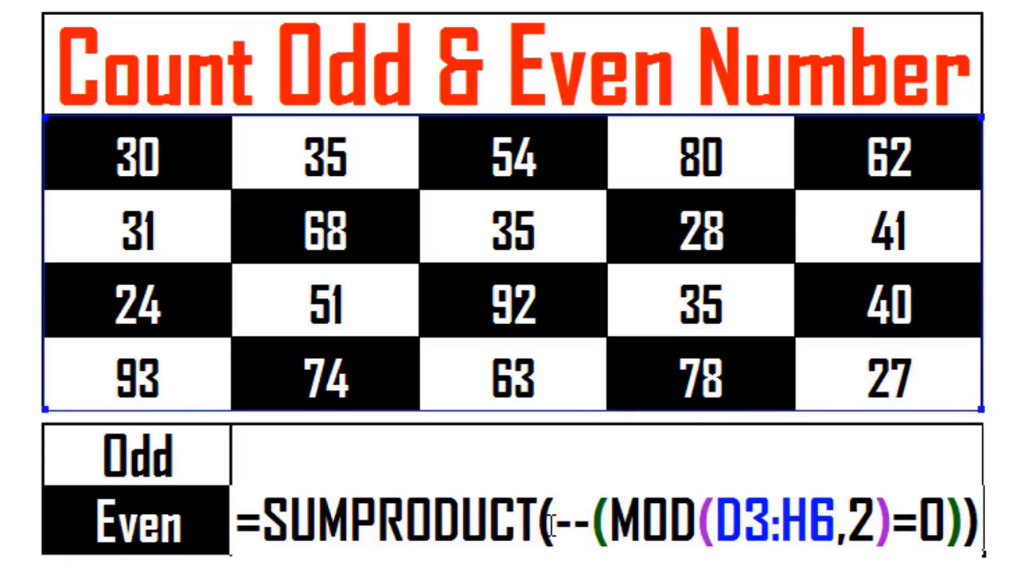
left_click_drag(554, 518, 593, 517)
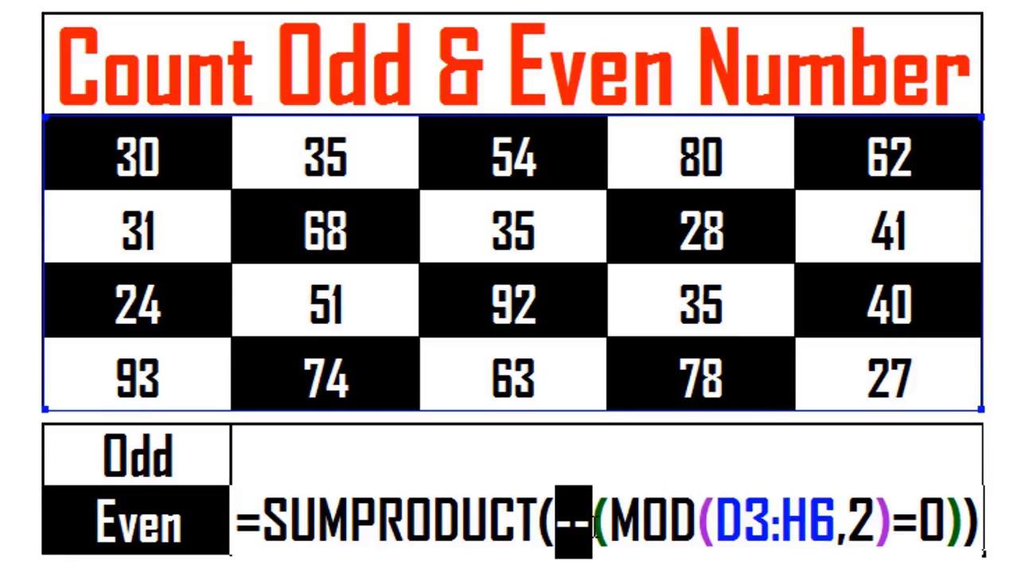
key("Escape")
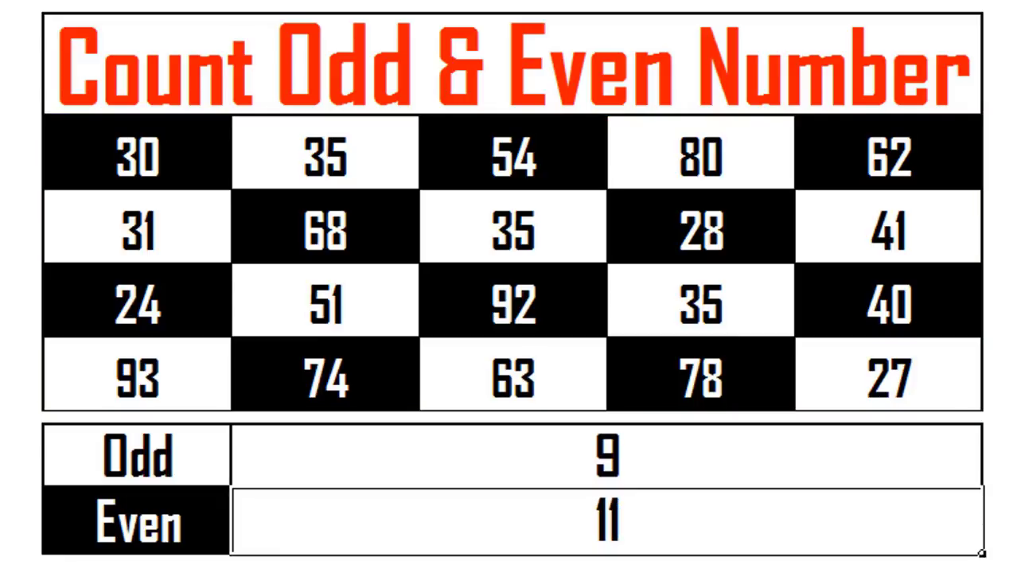